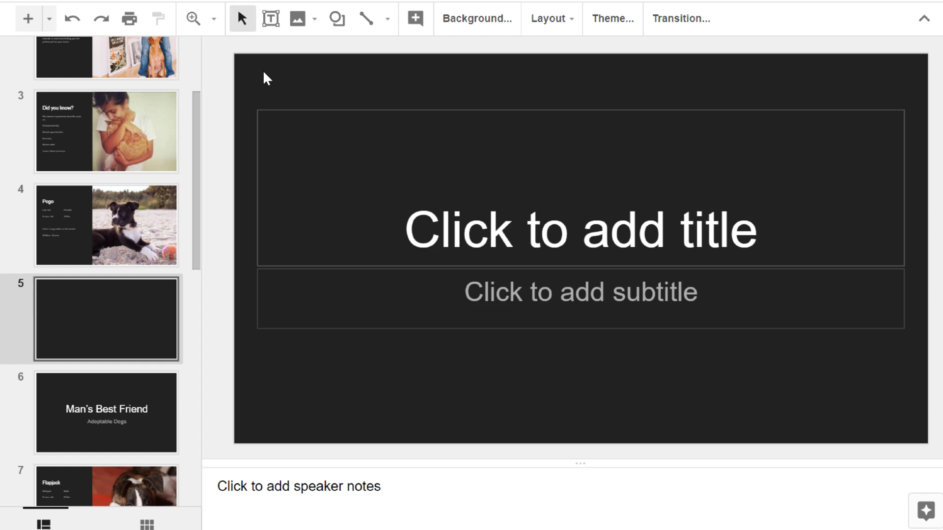
- Title slide 5 'All Warm and Fuzzy Inside' with subtitle 'Benefits of Pet Ownership'
{"action": "left_click", "coordinate": [419, 244]}
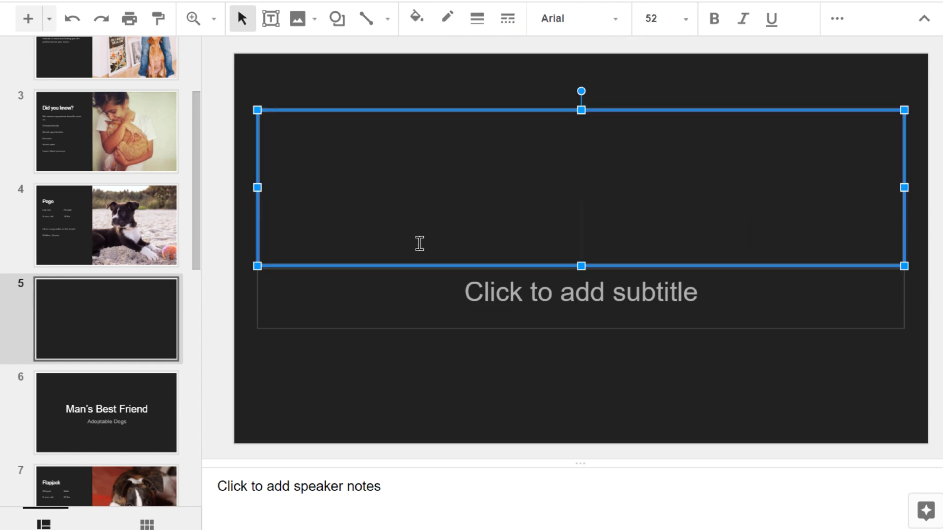
{"action": "type", "text": "All Warm and Fuzzy Inside"}
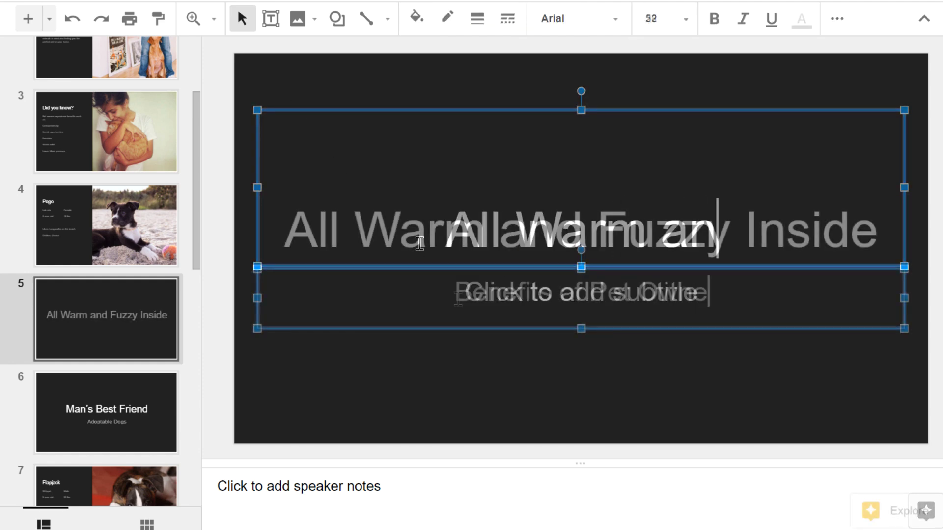
{"action": "left_click", "coordinate": [459, 295]}
{"action": "type", "text": "Benefits of Pet Ownersh"}
{"action": "type", "text": "ip"}
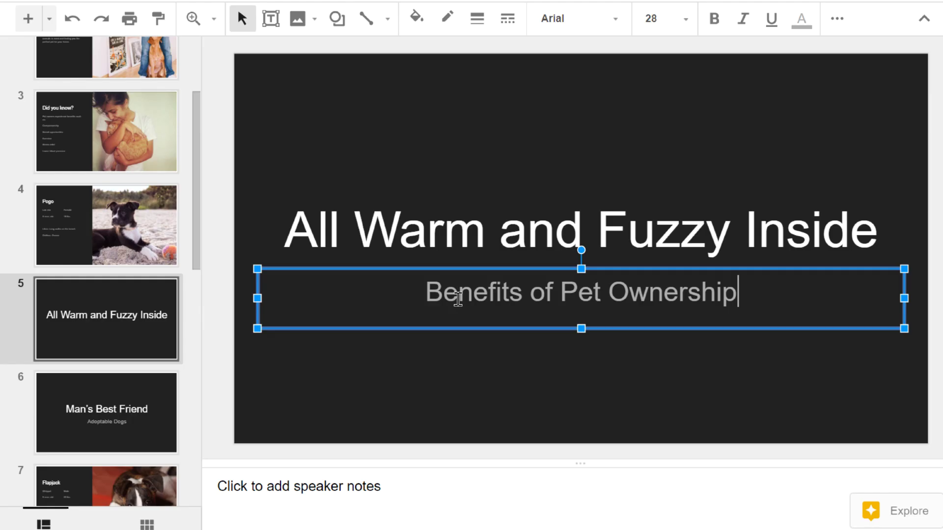
{"action": "left_click", "coordinate": [477, 359]}
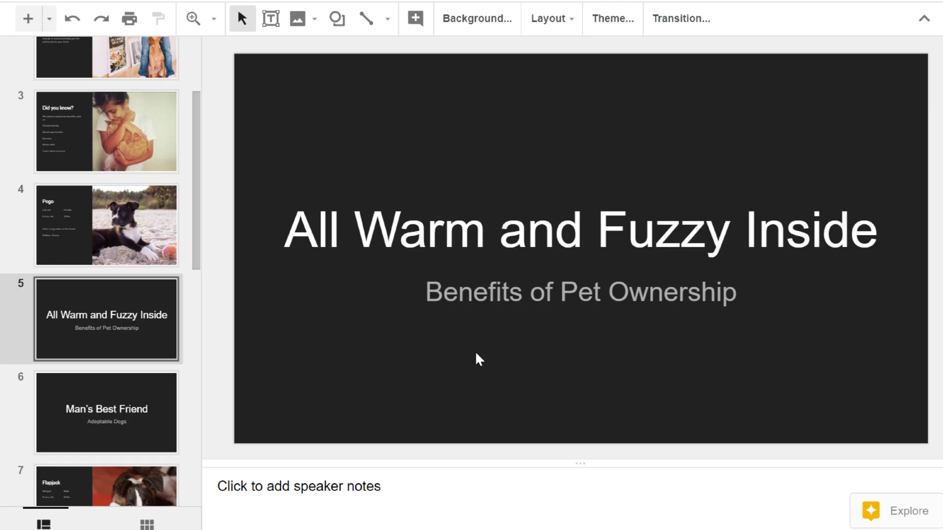
- Duplicate the 'All Warm and Fuzzy Inside' title slide
{"action": "left_click", "coordinate": [133, 350]}
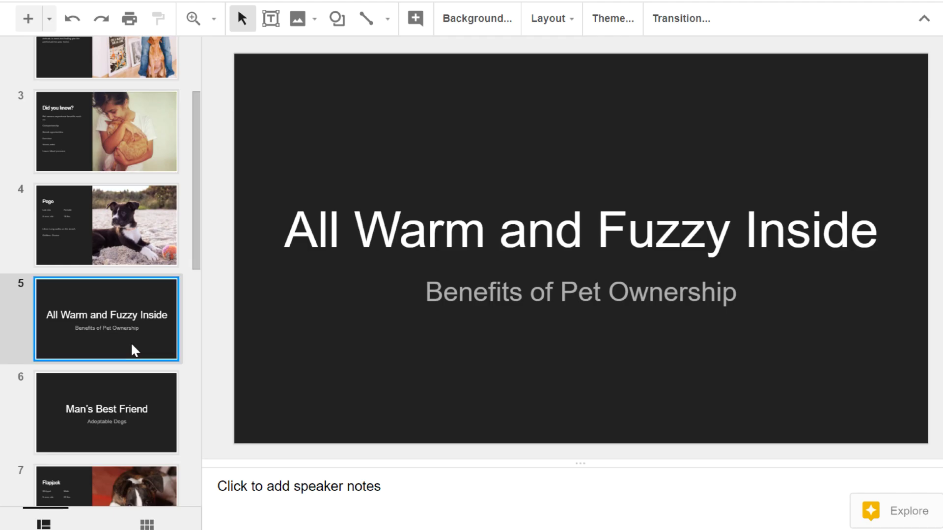
{"action": "right_click", "coordinate": [133, 350]}
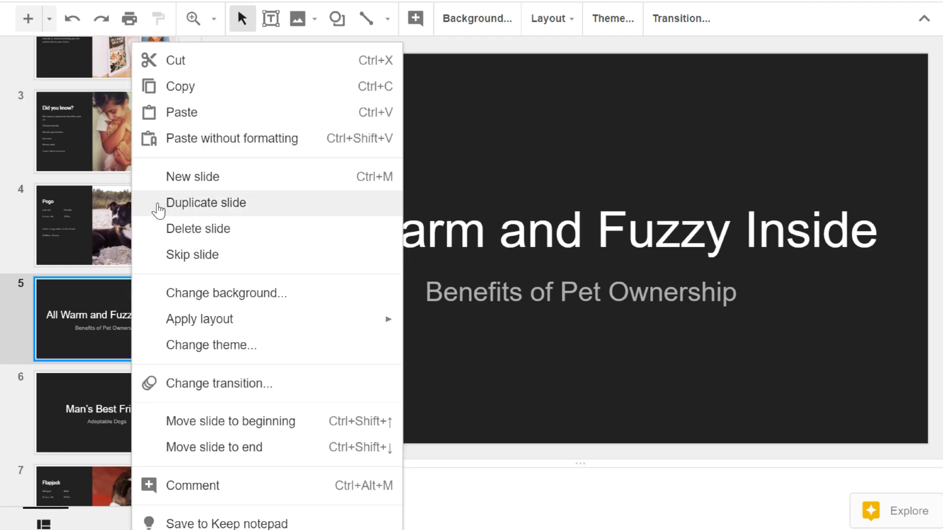
{"action": "left_click", "coordinate": [159, 209]}
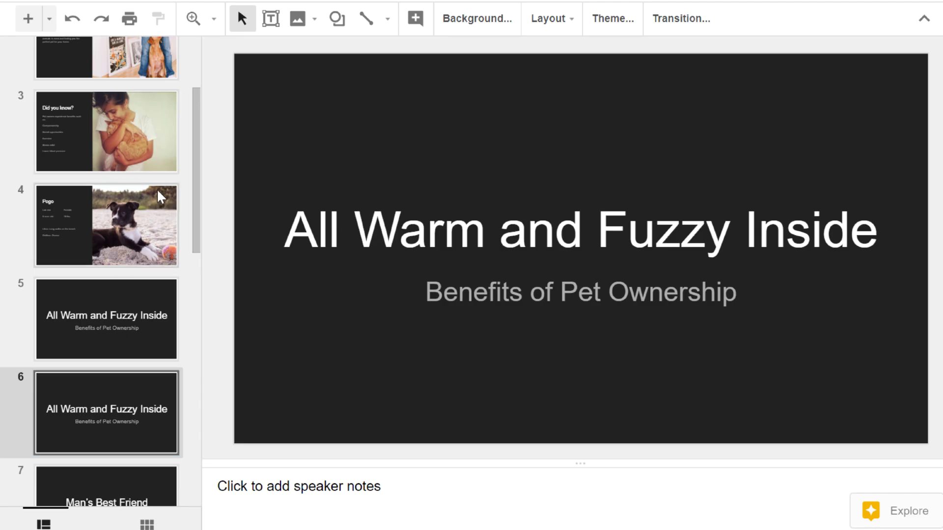
- Move the 'Did you know?' slide below the title slide and delete the duplicate
{"action": "left_click_drag", "start_coordinate": [159, 161], "coordinate": [142, 359]}
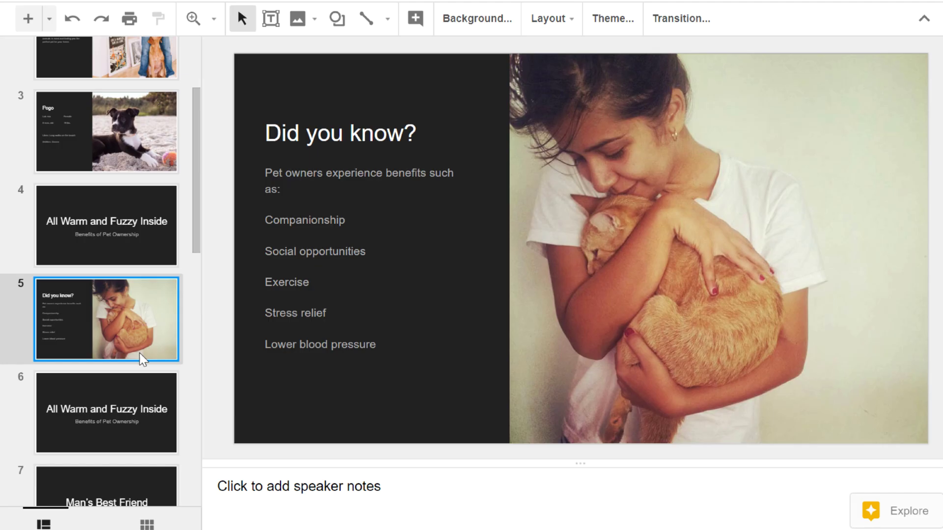
{"action": "left_click", "coordinate": [144, 400]}
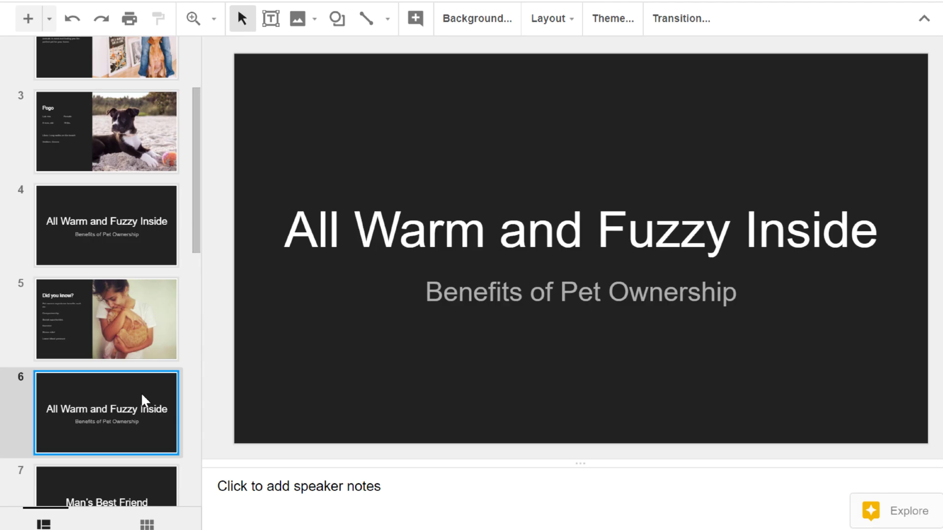
{"action": "key", "text": "Delete"}
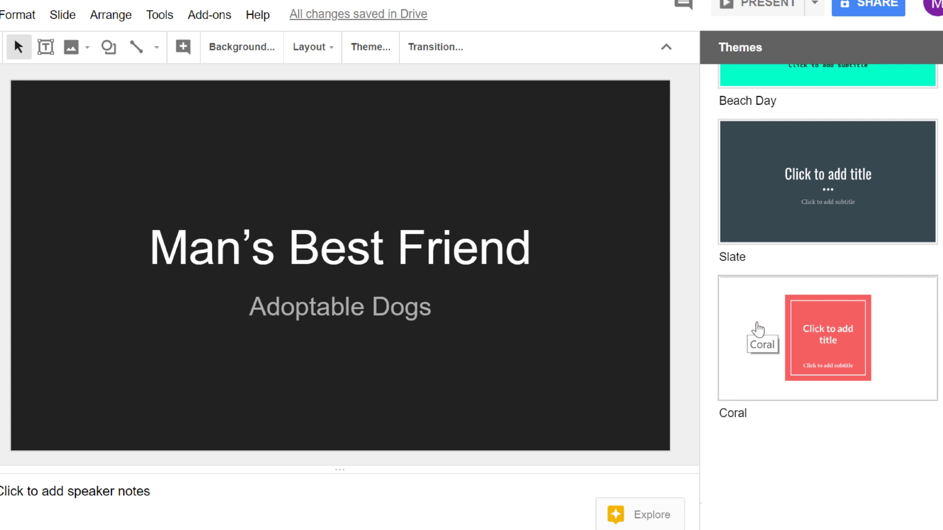
- Apply the Coral theme from the Themes panel
{"action": "left_click", "coordinate": [758, 329]}
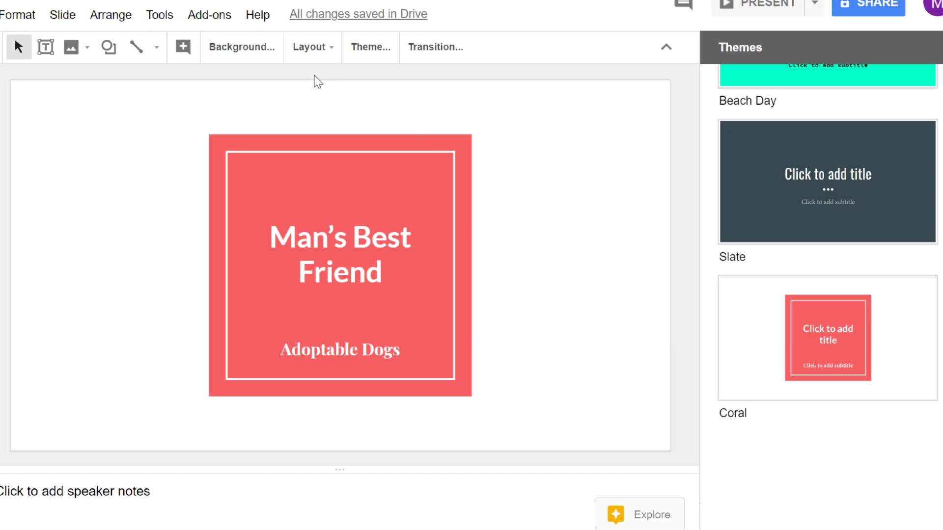
- Set the 'Man's Best Friend' slide background to a light gray theme color
{"action": "left_click", "coordinate": [242, 47]}
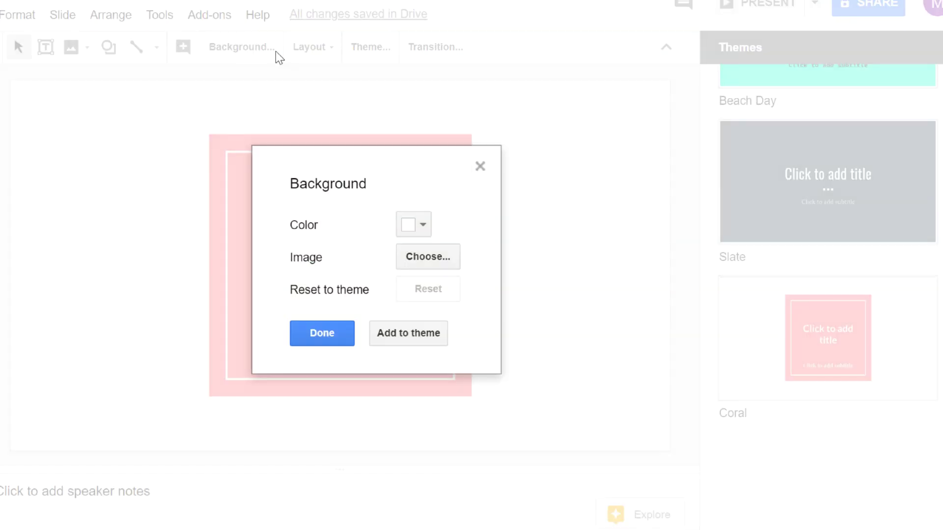
{"action": "left_click", "coordinate": [428, 227]}
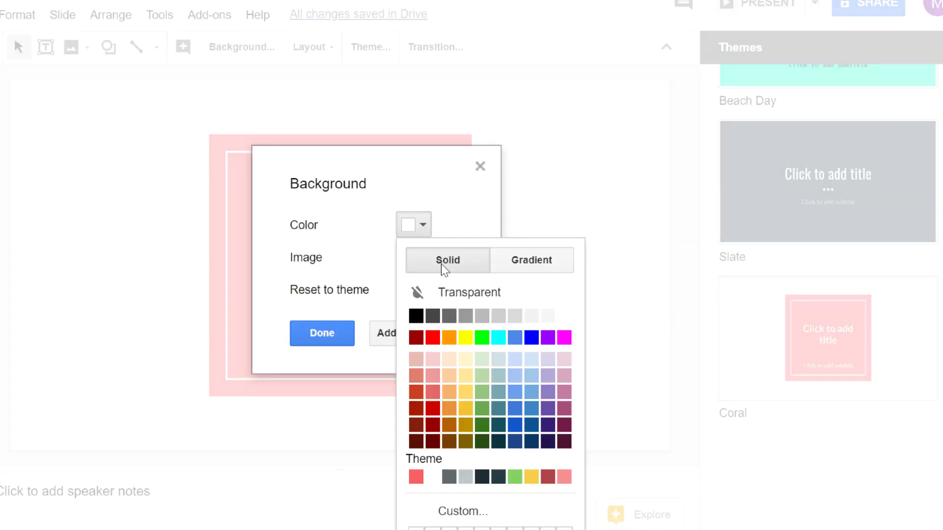
{"action": "left_click", "coordinate": [460, 477]}
{"action": "left_click", "coordinate": [344, 338]}
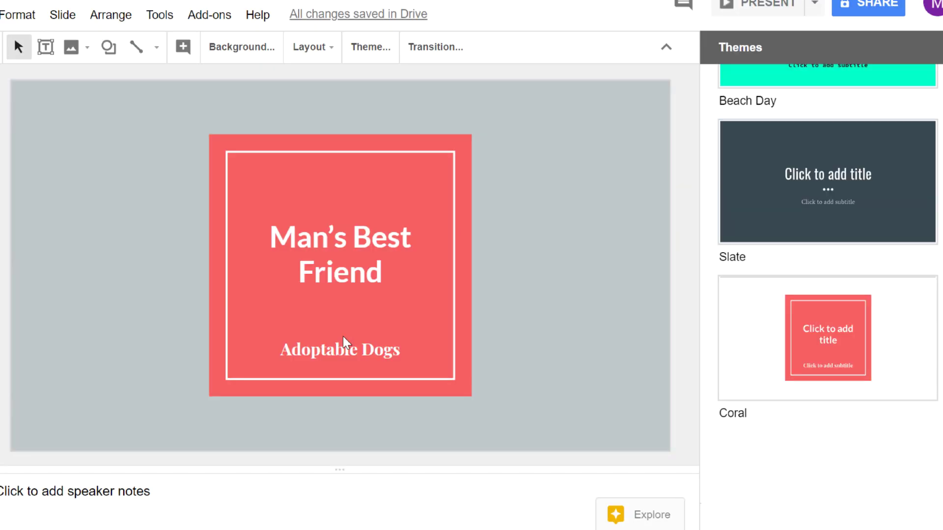